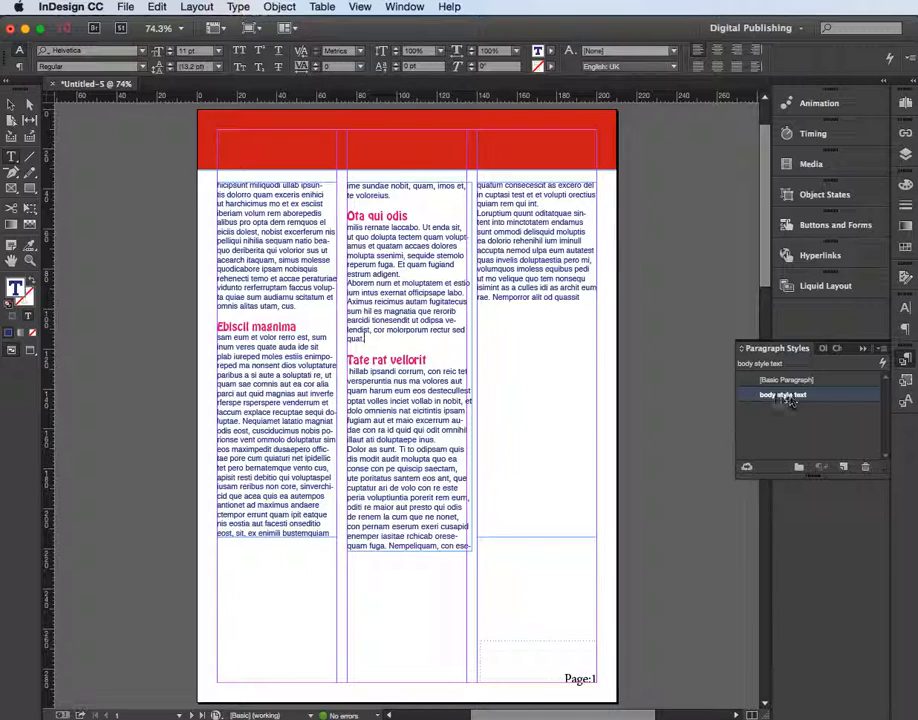
Examine the formatting categories in the options of the "body style text" paragraph style without changing anything.
double_click(786, 395)
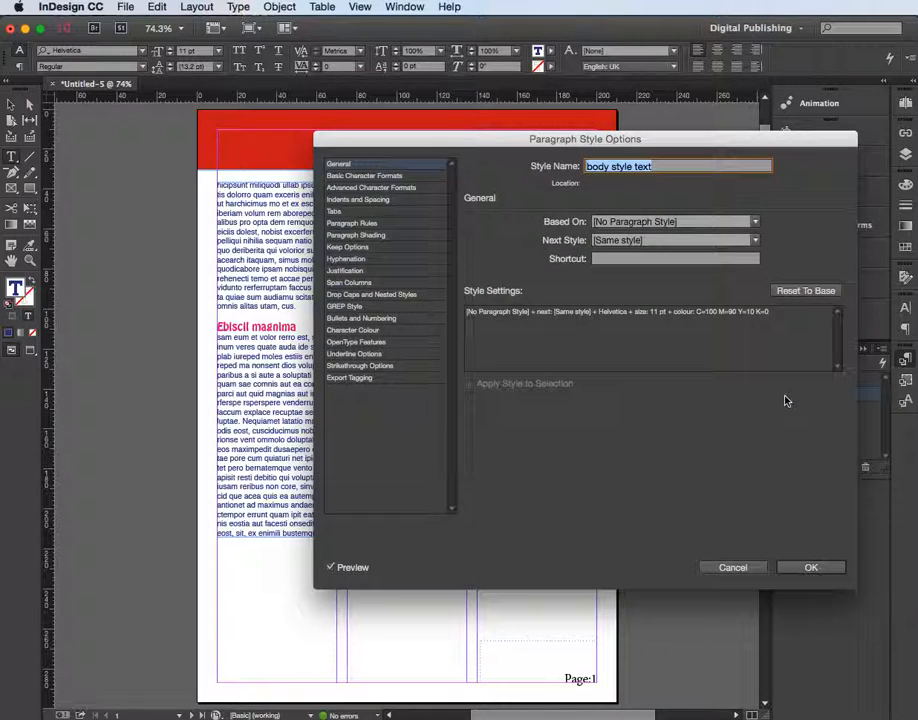
left_click(363, 176)
left_click(362, 187)
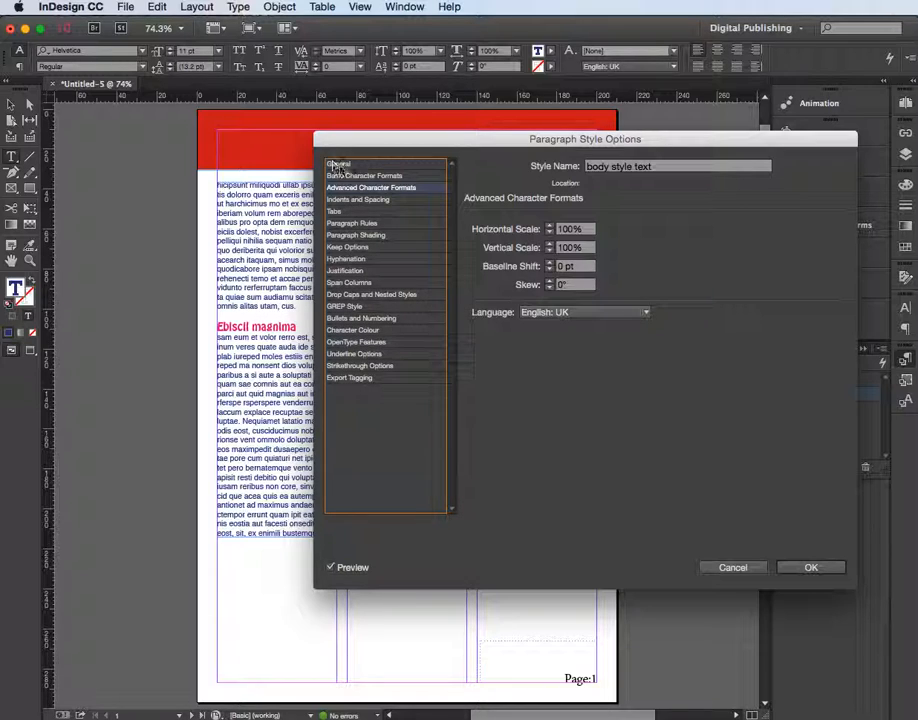
left_click(346, 272)
left_click(352, 259)
left_click(352, 236)
left_click(348, 222)
left_click(336, 211)
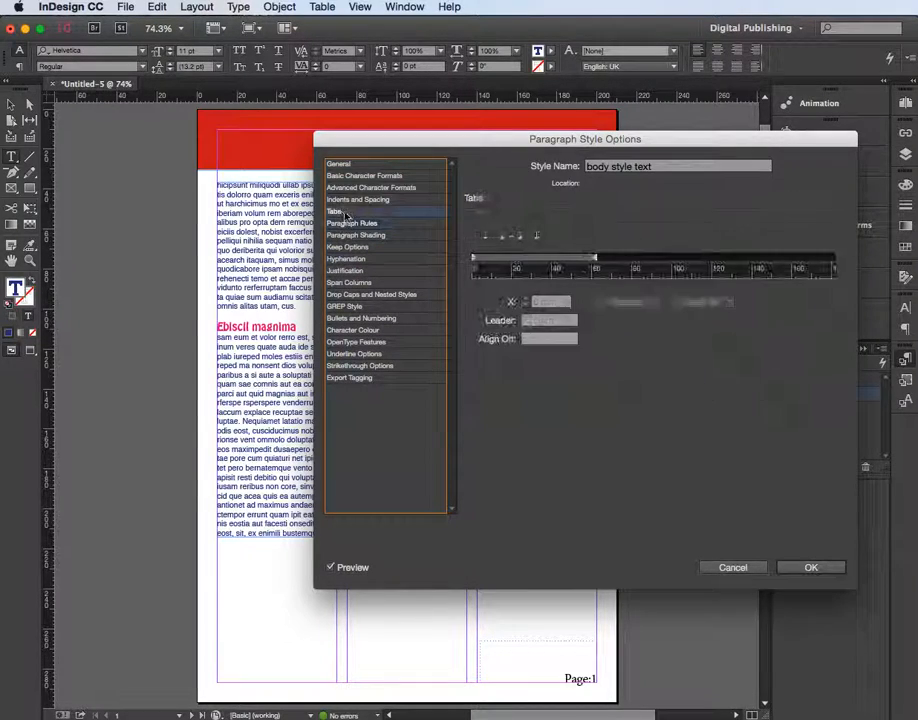
left_click(720, 566)
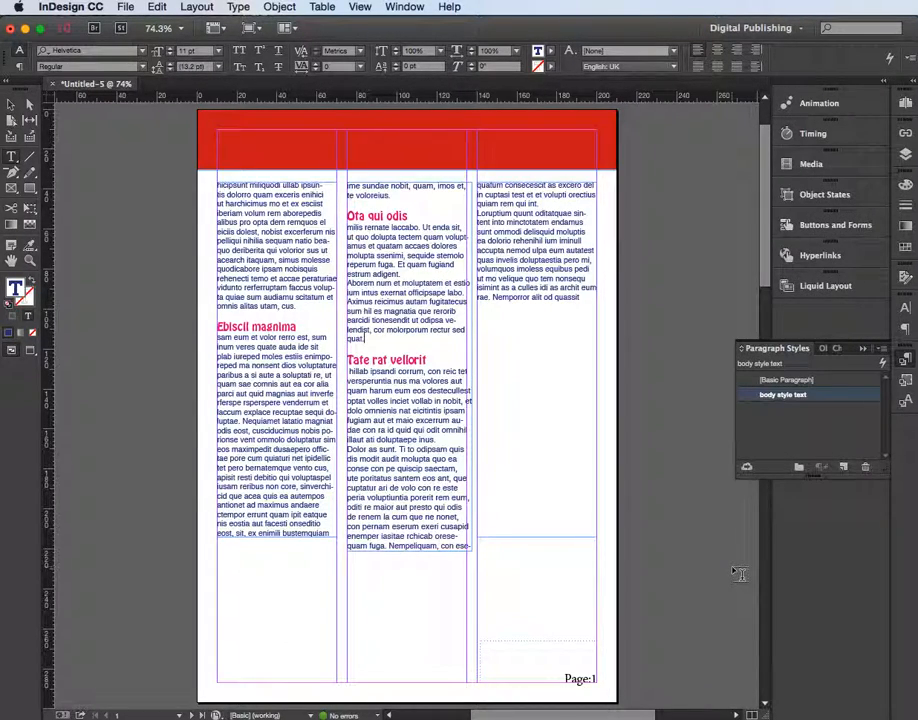
Select both body paragraphs under the "Ota qui odis" heading and turn off their hyphenation.
left_click_drag(367, 340, 346, 226)
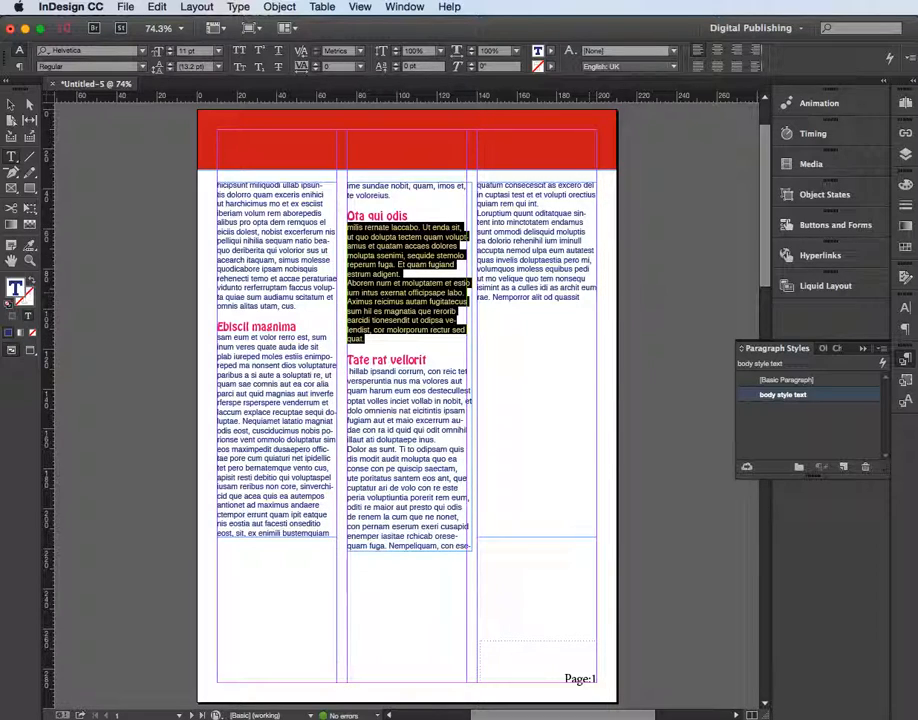
left_click(905, 318)
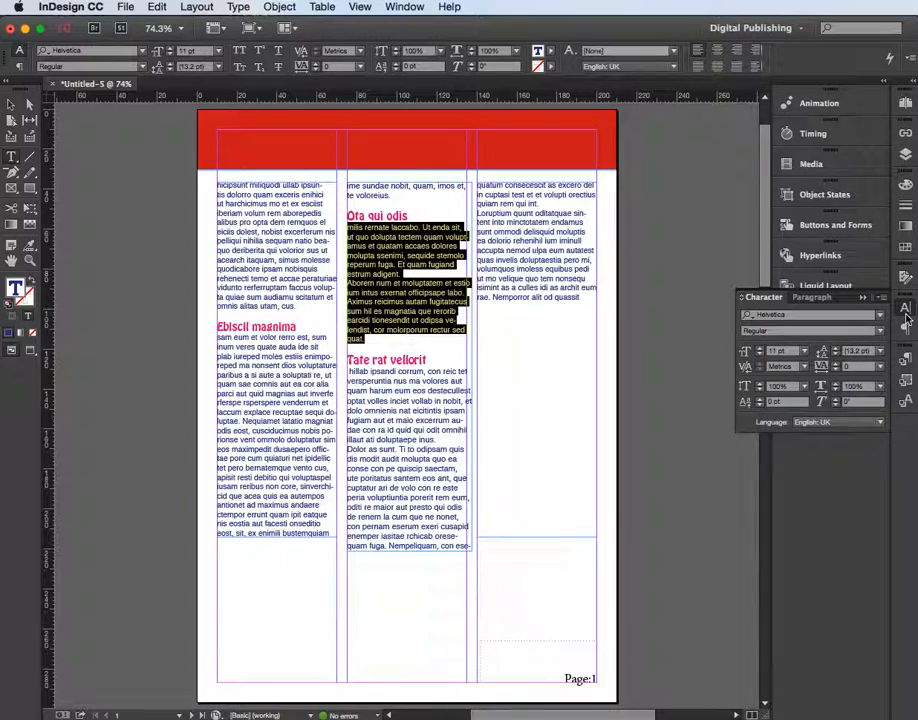
left_click(813, 299)
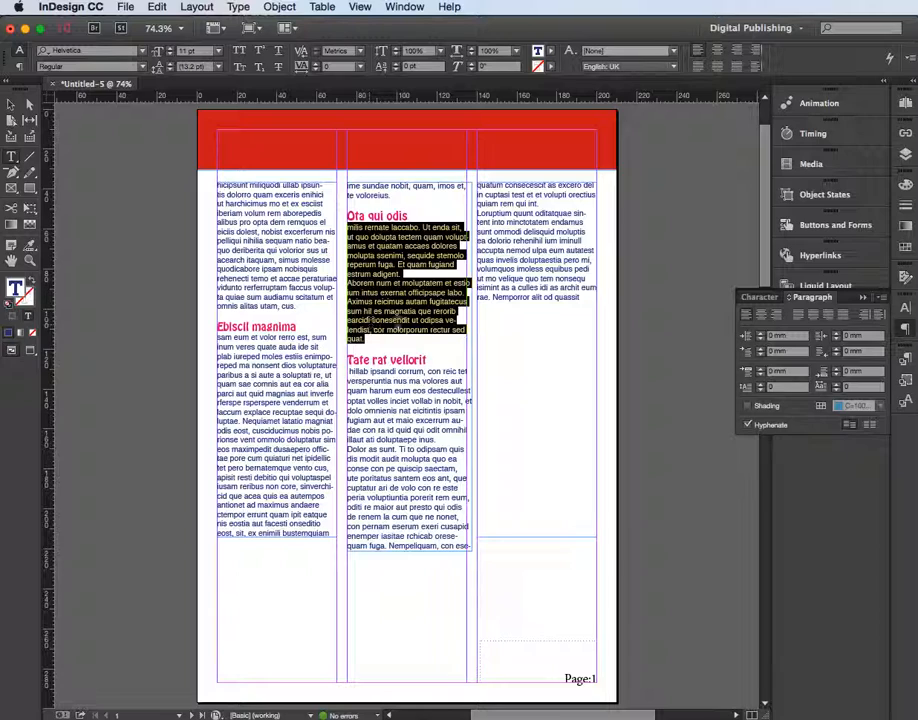
left_click(748, 425)
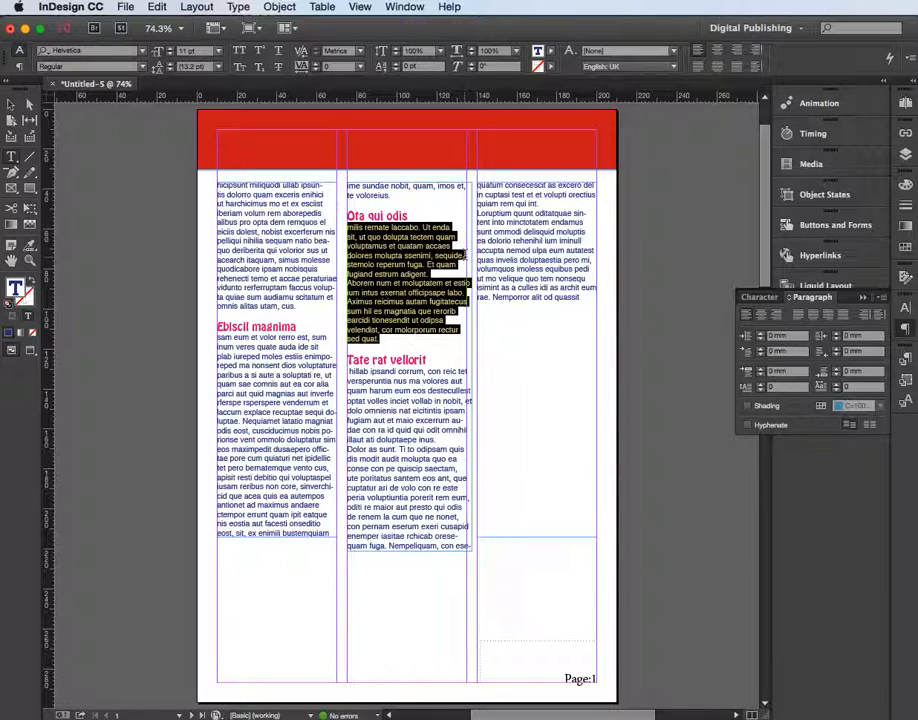
scroll(465, 255, "left", 1)
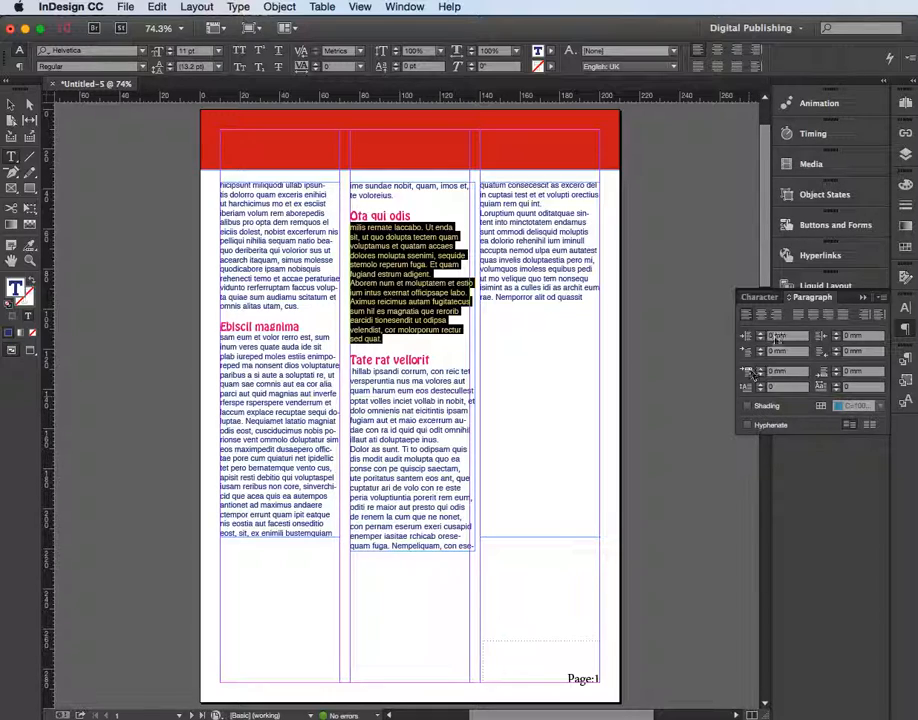
Set the leading of the selected "Ota qui odis" body paragraphs to 16 pt and deselect them.
left_click(763, 297)
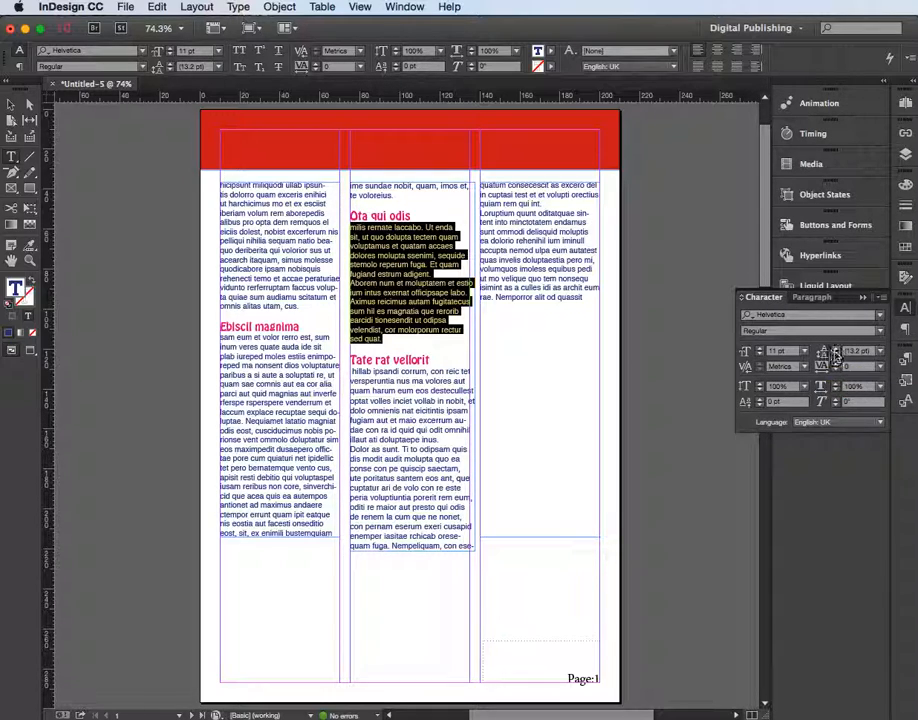
left_click(836, 350)
left_click(836, 350)
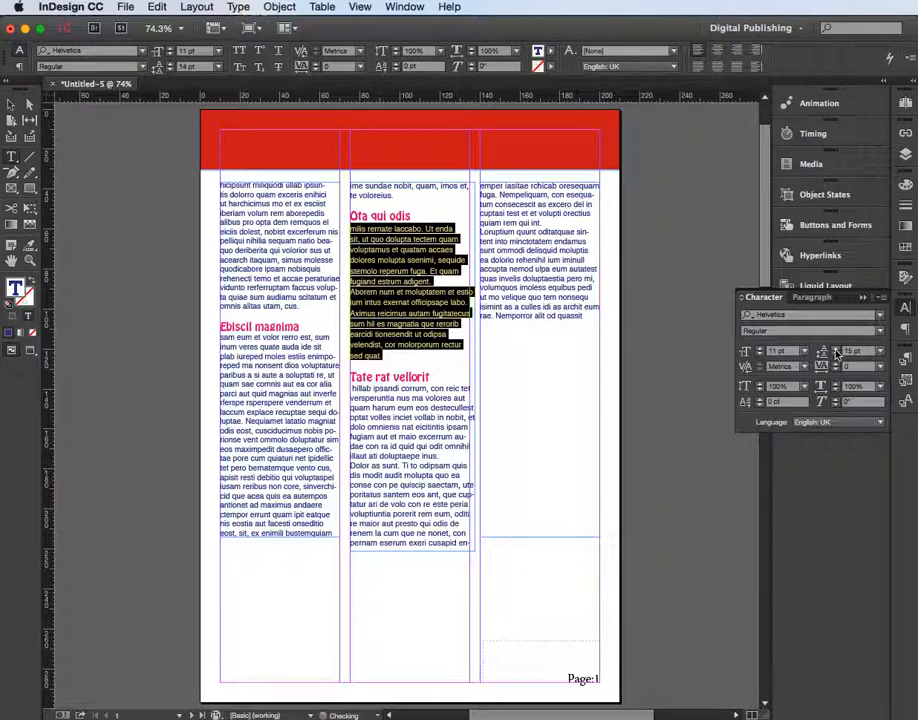
left_click(836, 350)
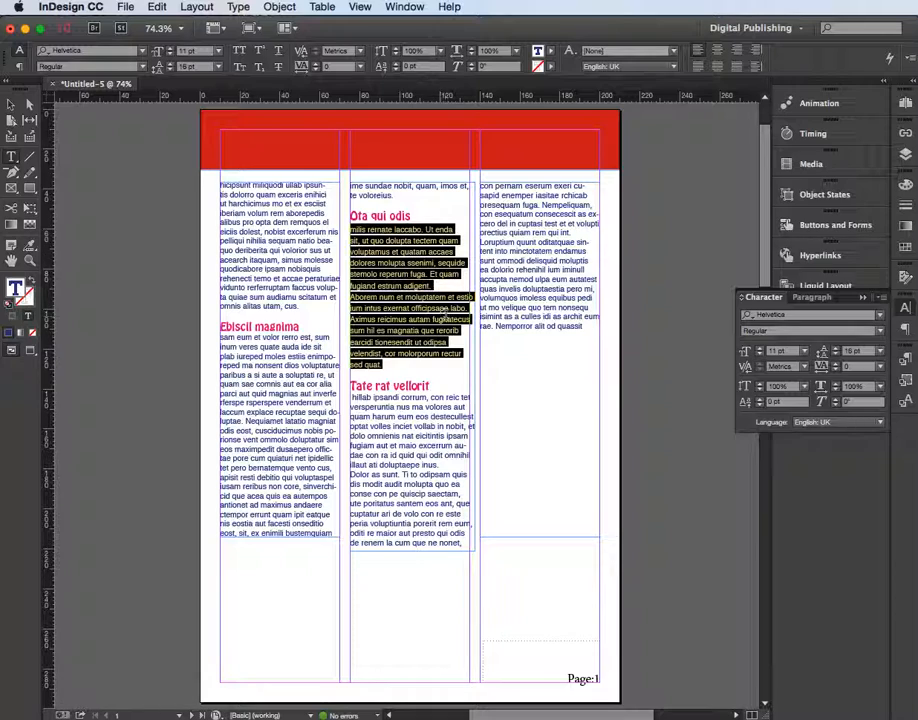
left_click(446, 321)
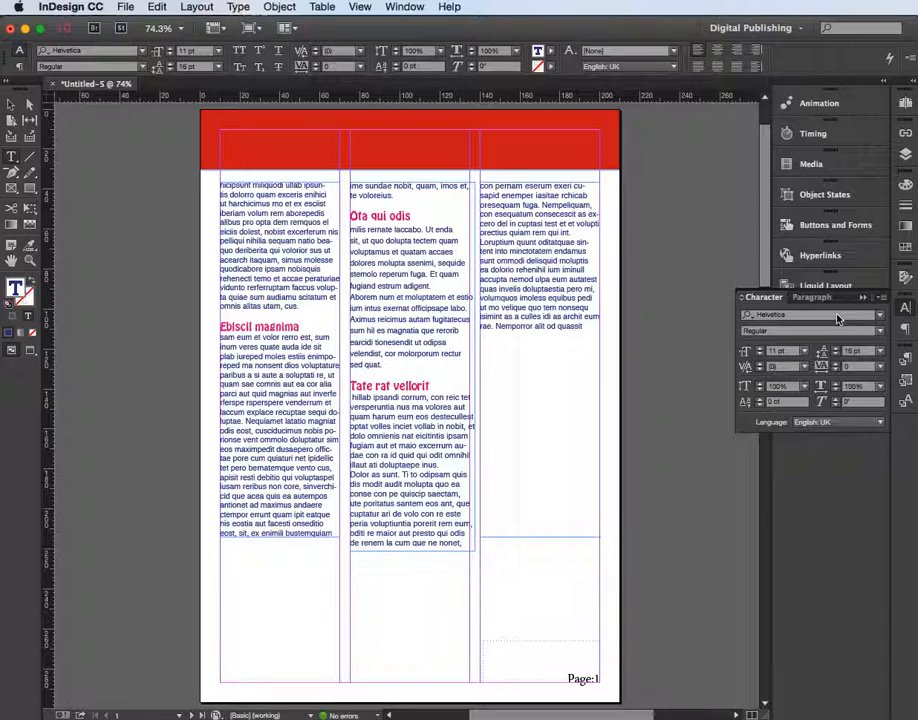
Redefine the "body style text" paragraph style from the modified text under "Ota qui odis".
left_click(906, 400)
left_click(906, 358)
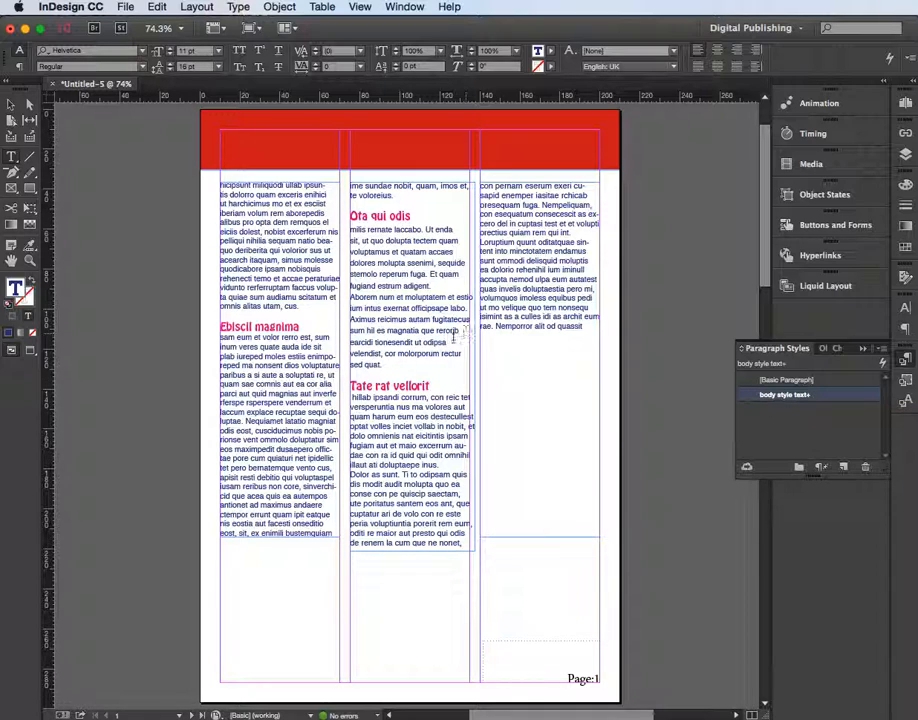
right_click(791, 399)
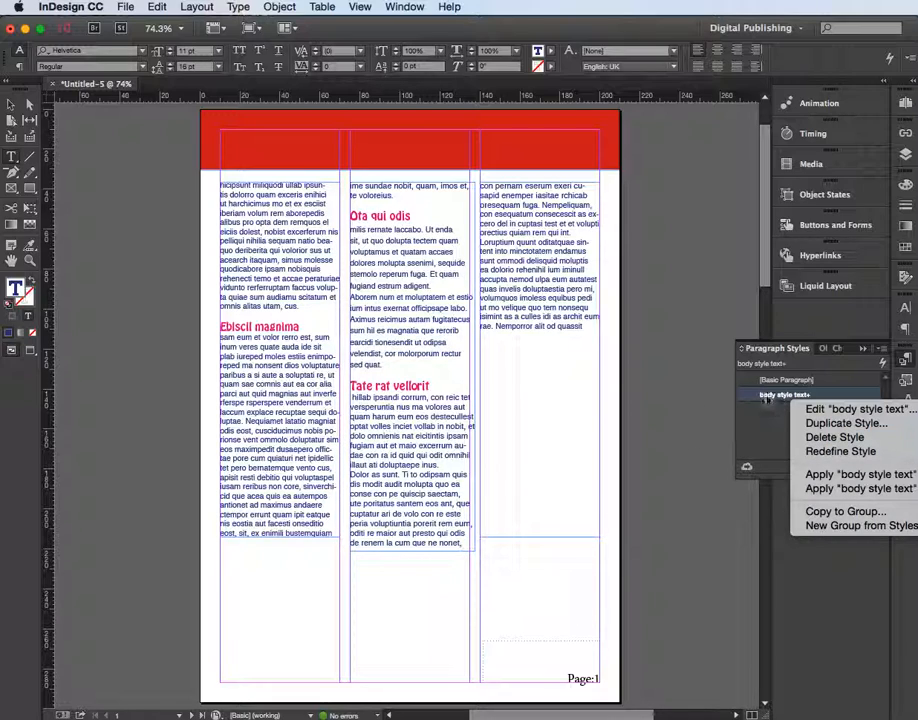
left_click(834, 453)
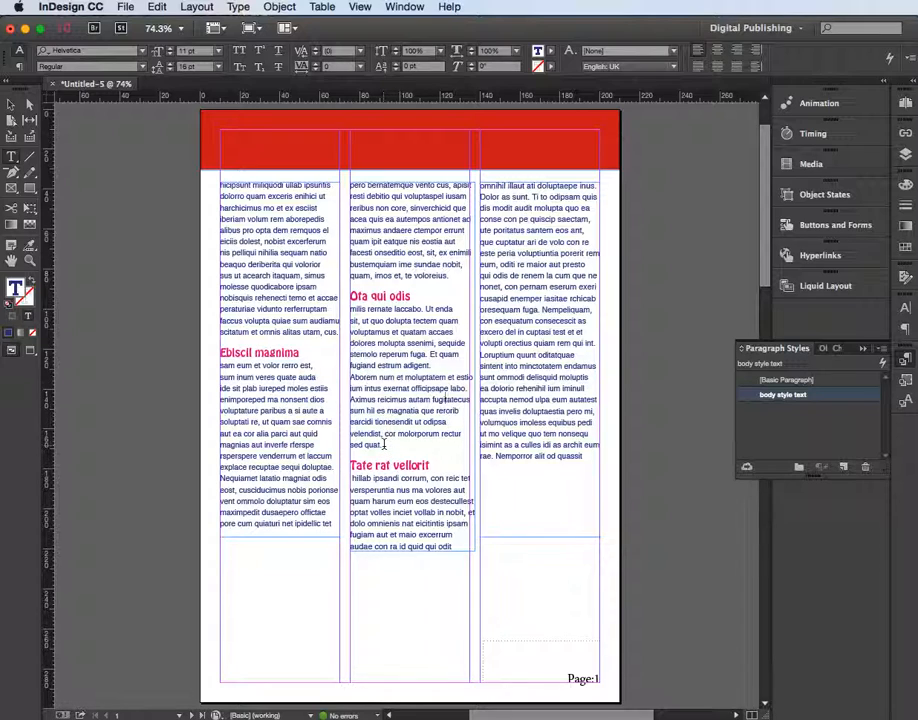
Select the two body paragraphs under "Ota qui odis" and set their leading to automatic (13.2 pt).
left_click_drag(386, 446, 353, 308)
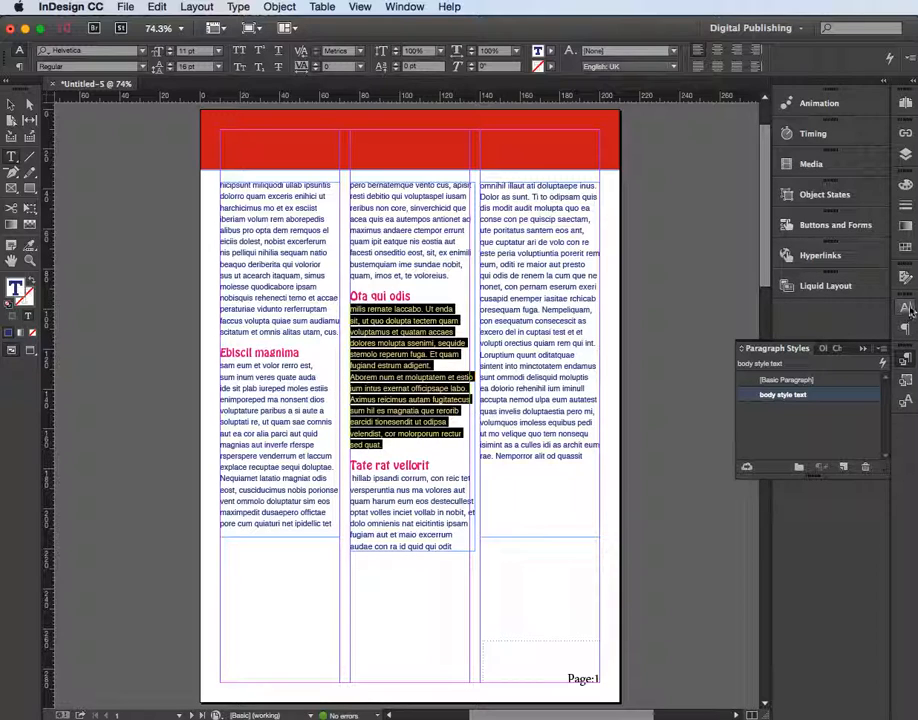
left_click(906, 310)
left_click(880, 351)
left_click(847, 352)
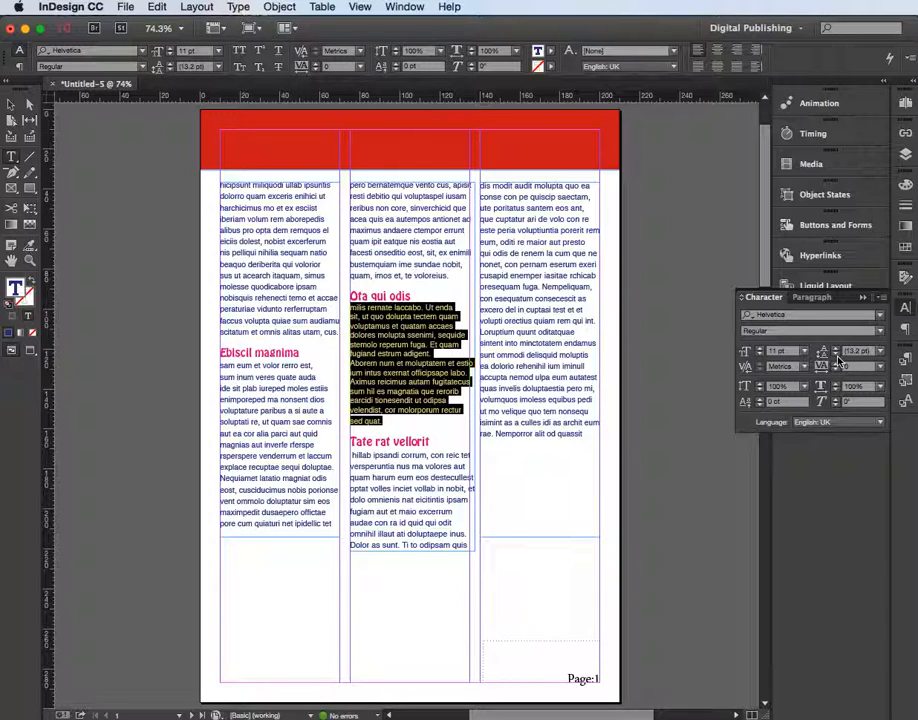
Right-align the selected "Ota qui odis" paragraphs, set their leading to 10 pt and place the text cursor in the second paragraph.
left_click(812, 297)
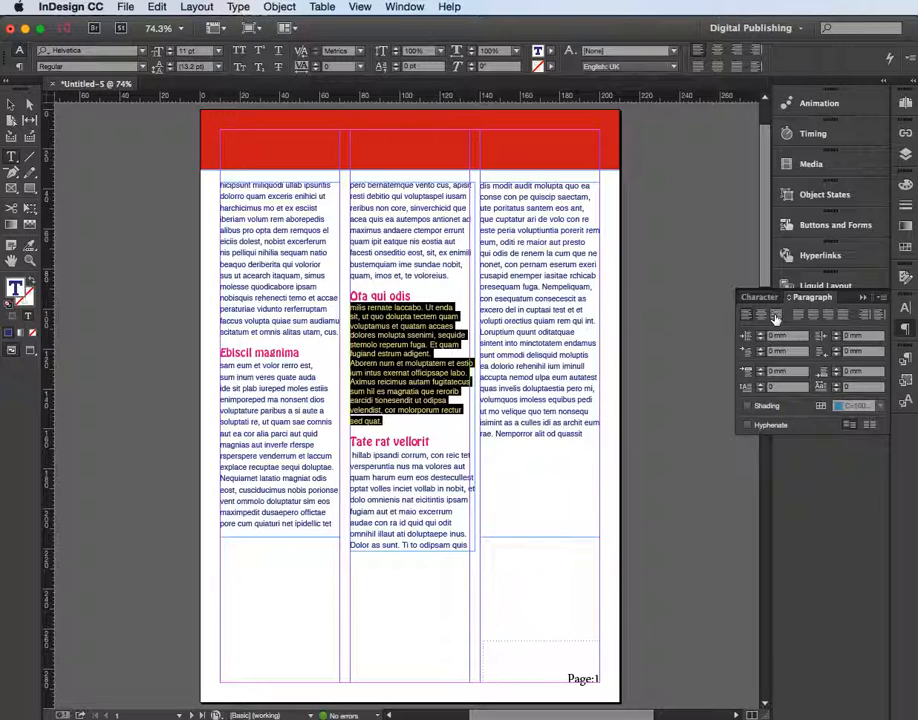
left_click(775, 316)
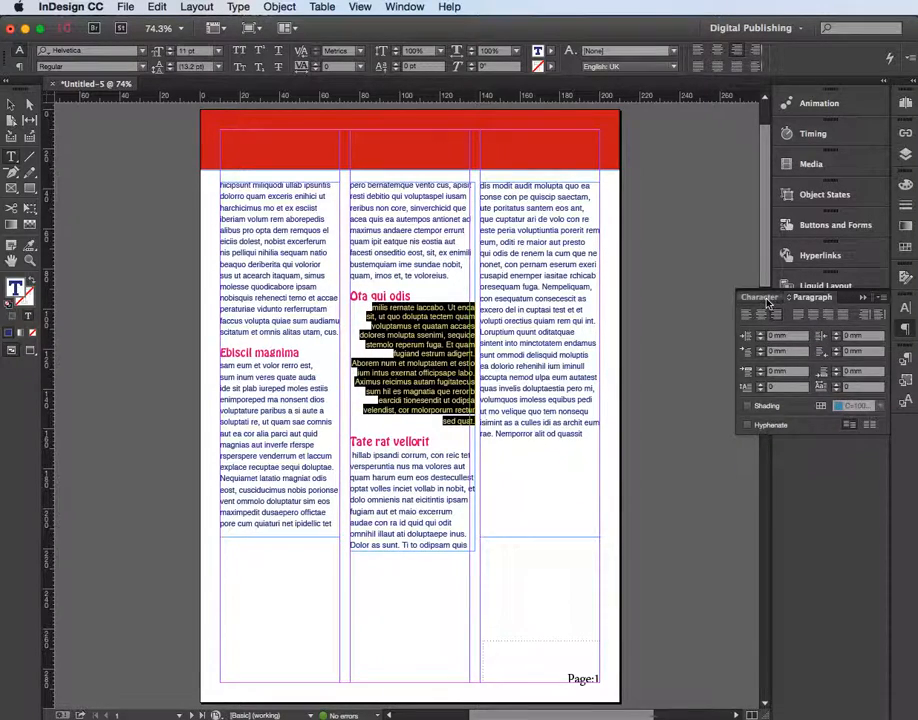
key("super+t")
left_click(836, 356)
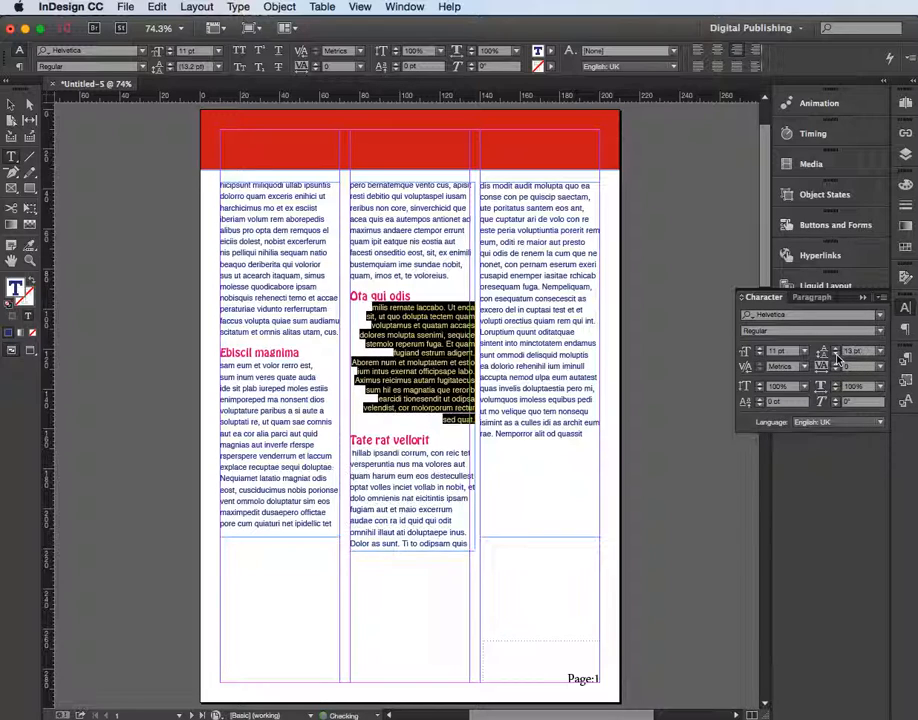
left_click(836, 356)
left_click(836, 356)
left_click(836, 356)
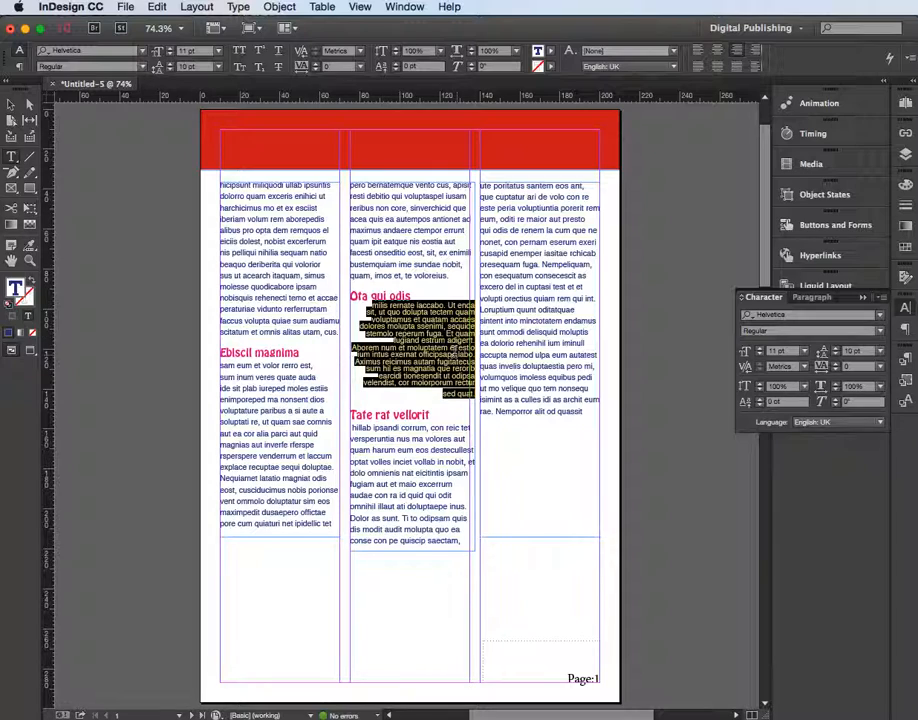
left_click(446, 300)
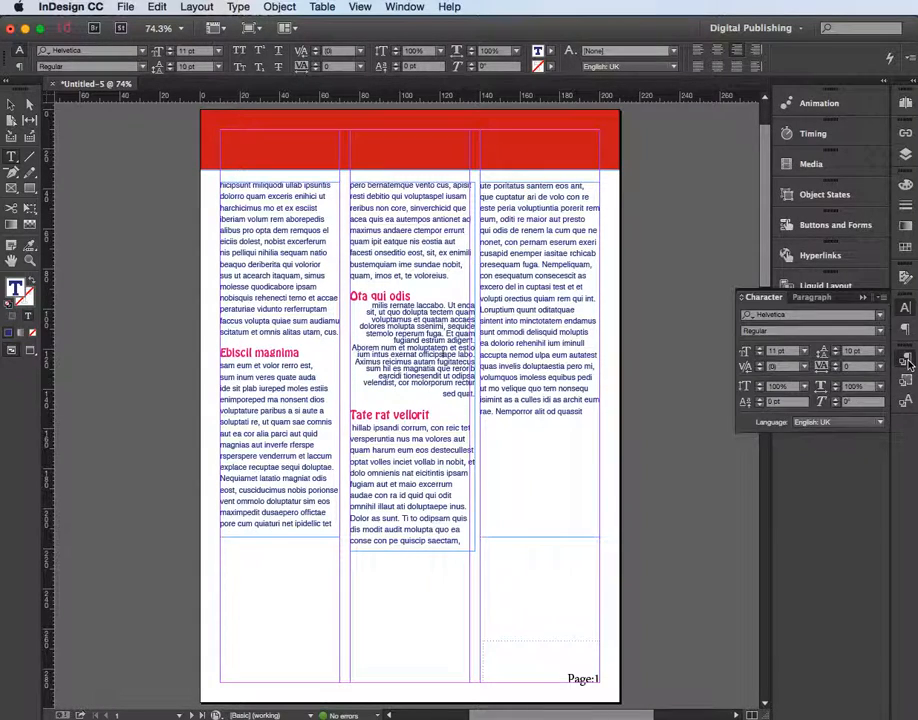
Float the Paragraph Styles panel over the page and reapply "body style text" with overrides cleared to the second "Ota qui odis" paragraph.
left_click(906, 358)
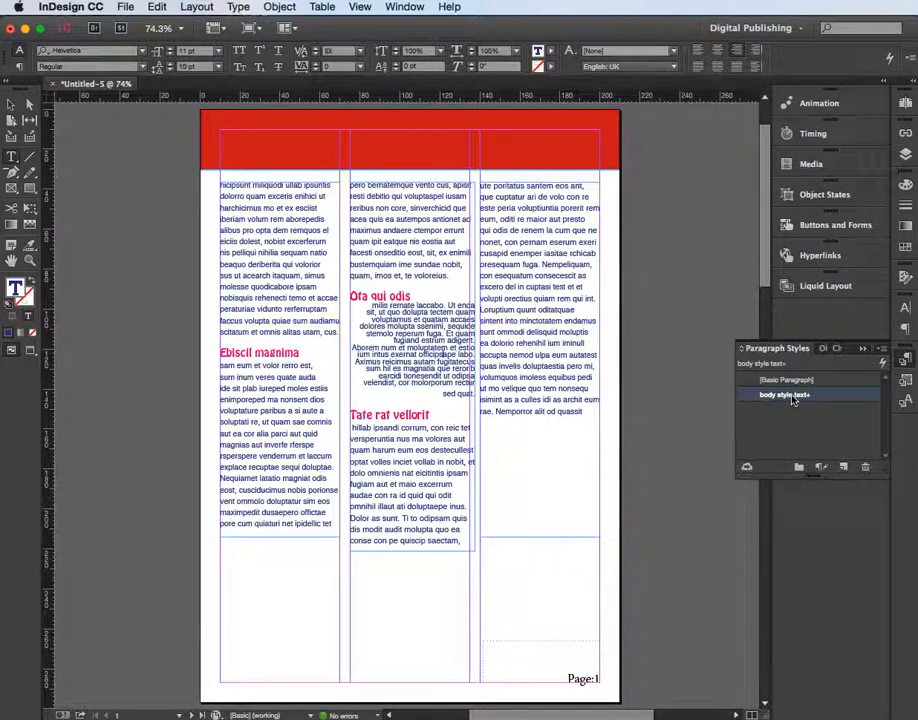
left_click_drag(752, 350, 473, 192)
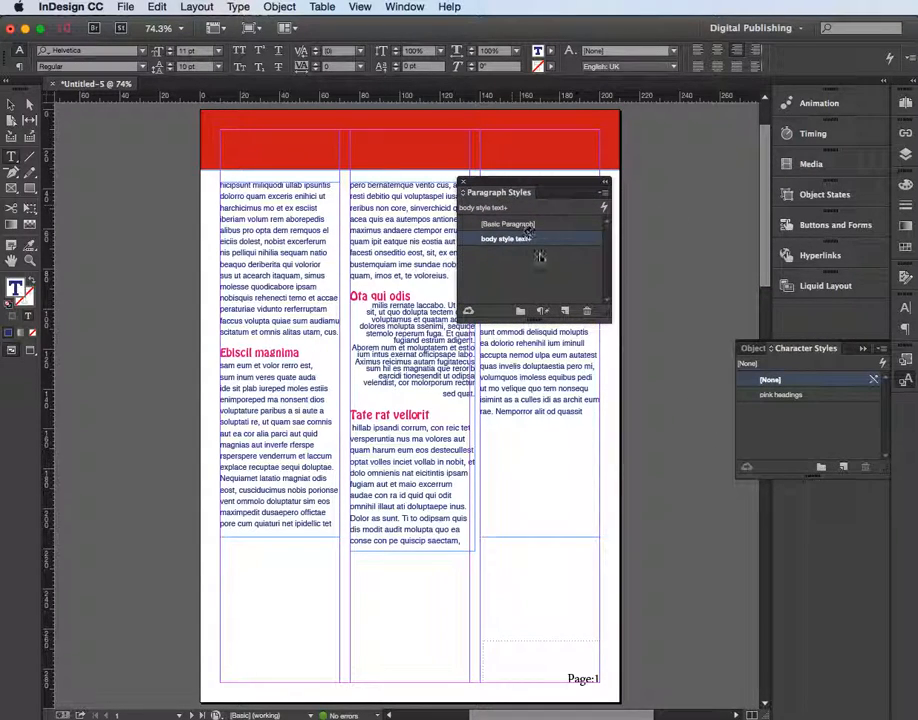
right_click(519, 243)
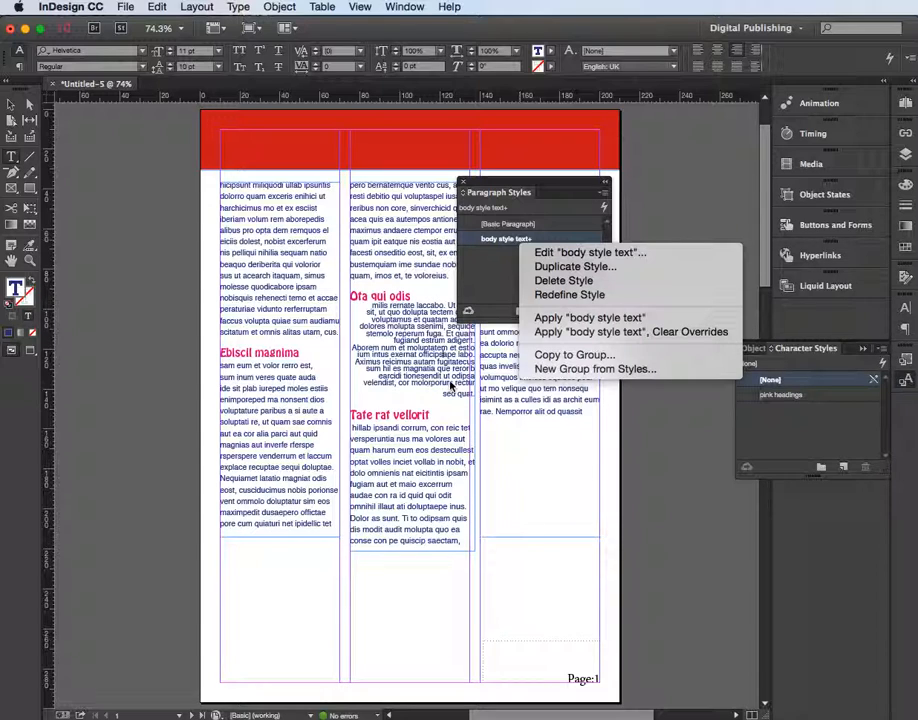
left_click(645, 332)
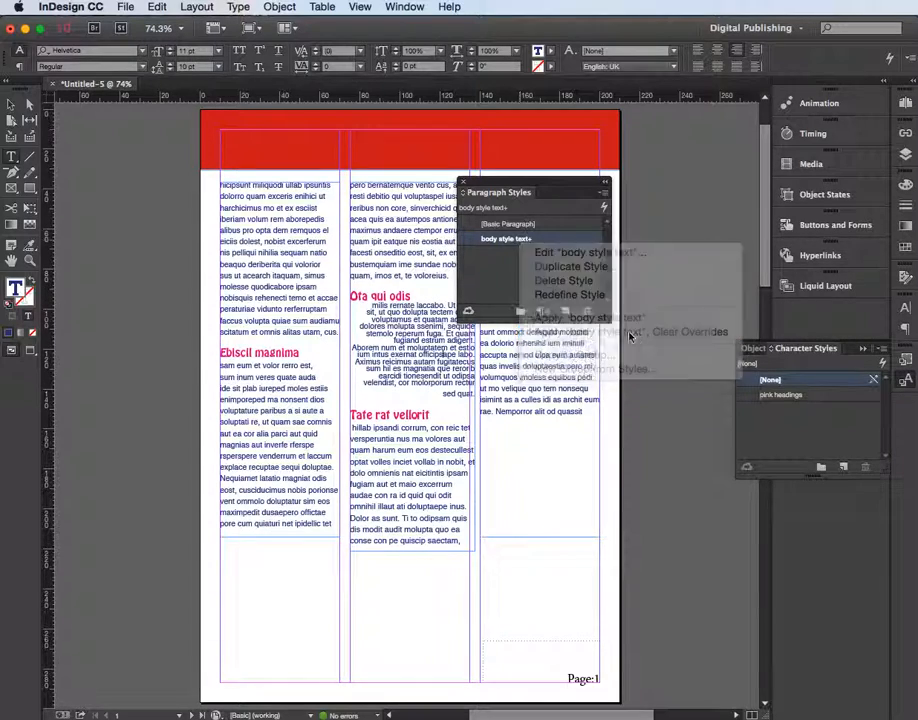
Select the first paragraph under "Ota qui odis" and reapply "body style text" with its overrides cleared.
left_click_drag(371, 305, 474, 339)
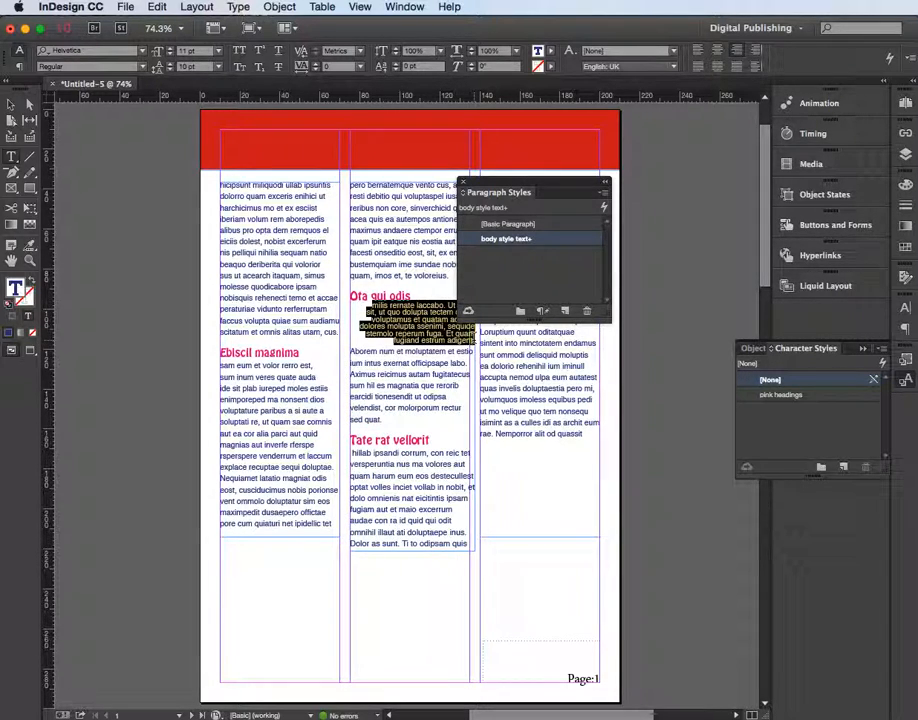
right_click(527, 240)
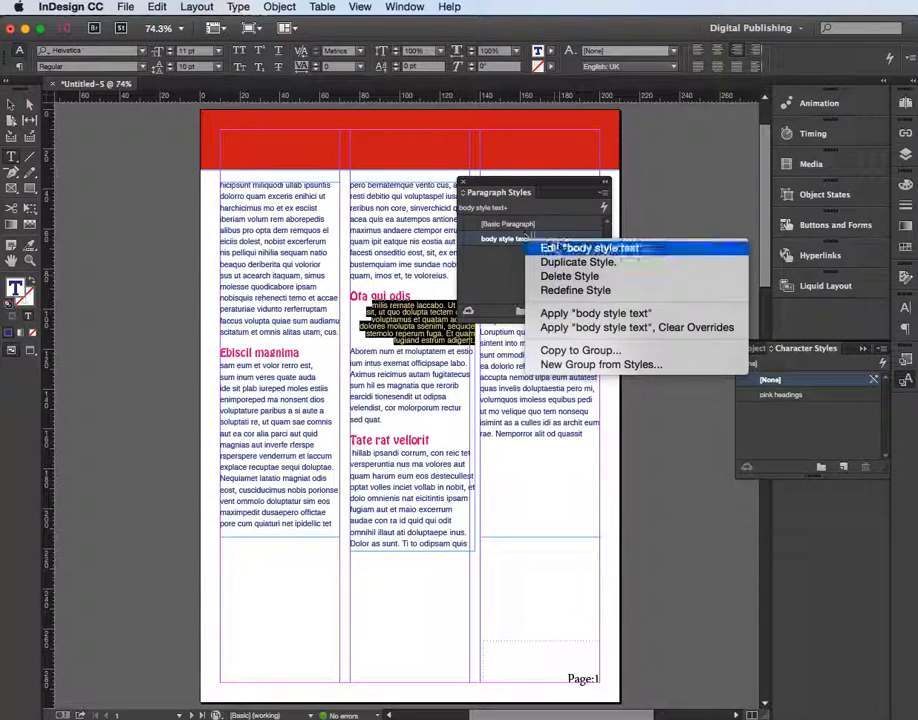
left_click(617, 329)
left_click(453, 346)
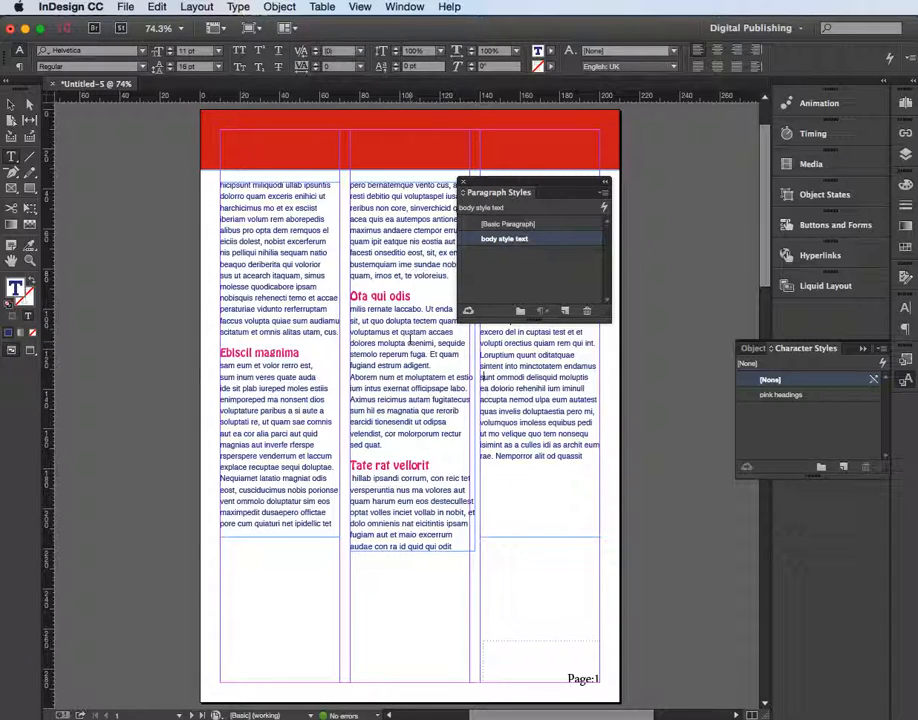
Review the body text's character and paragraph settings and show the paragraph formatting controls.
left_click(906, 309)
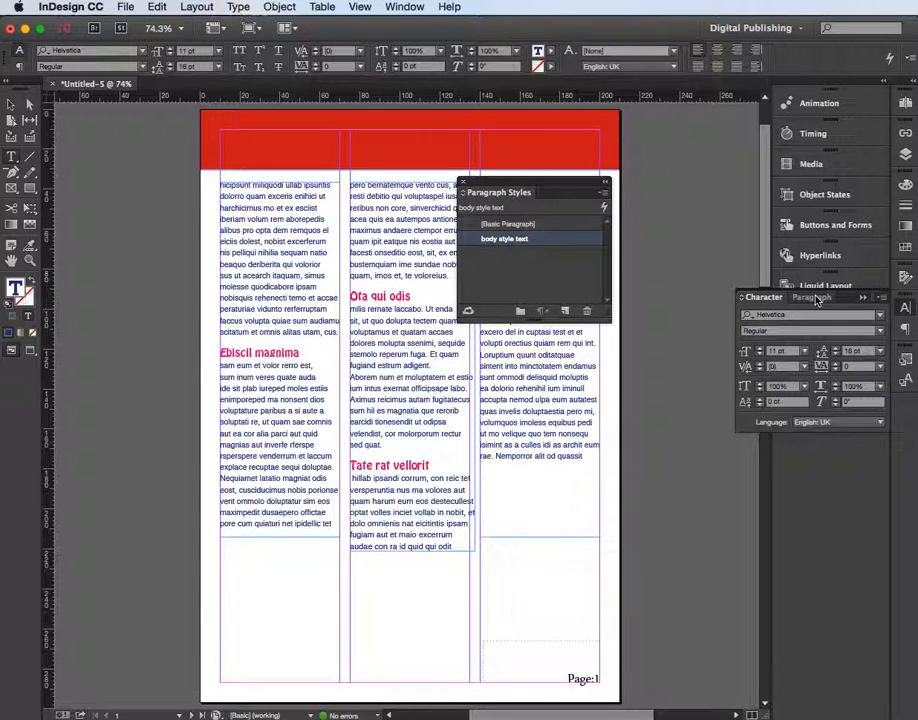
left_click(813, 297)
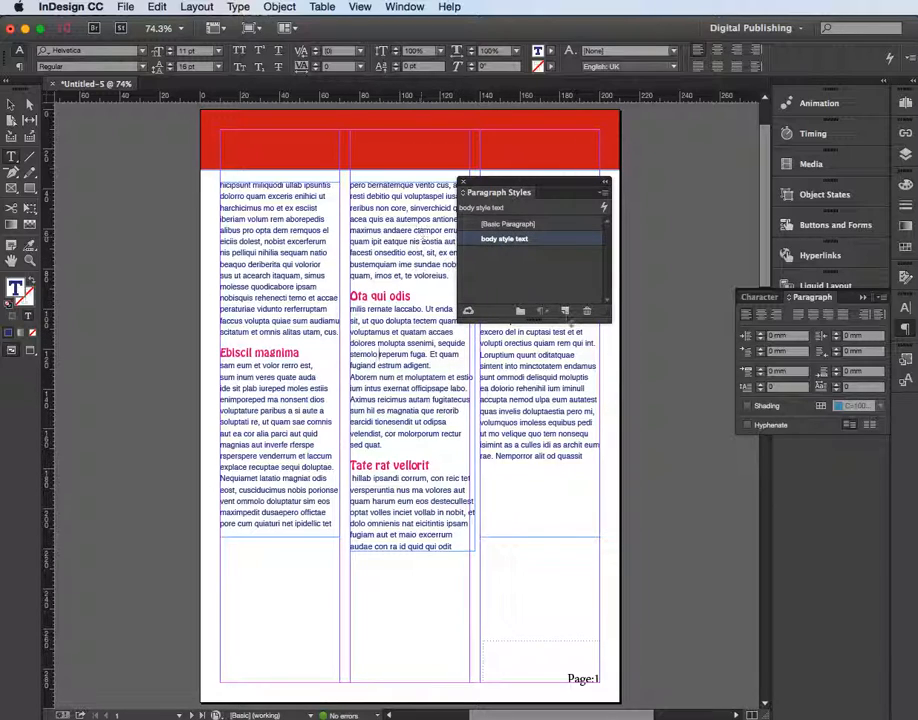
left_click(18, 66)
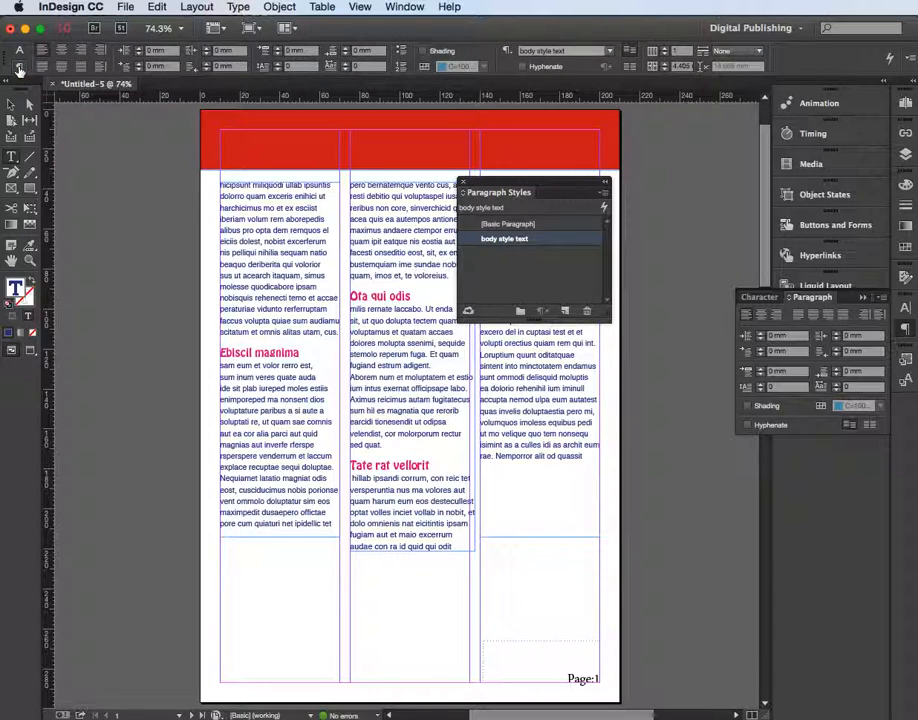